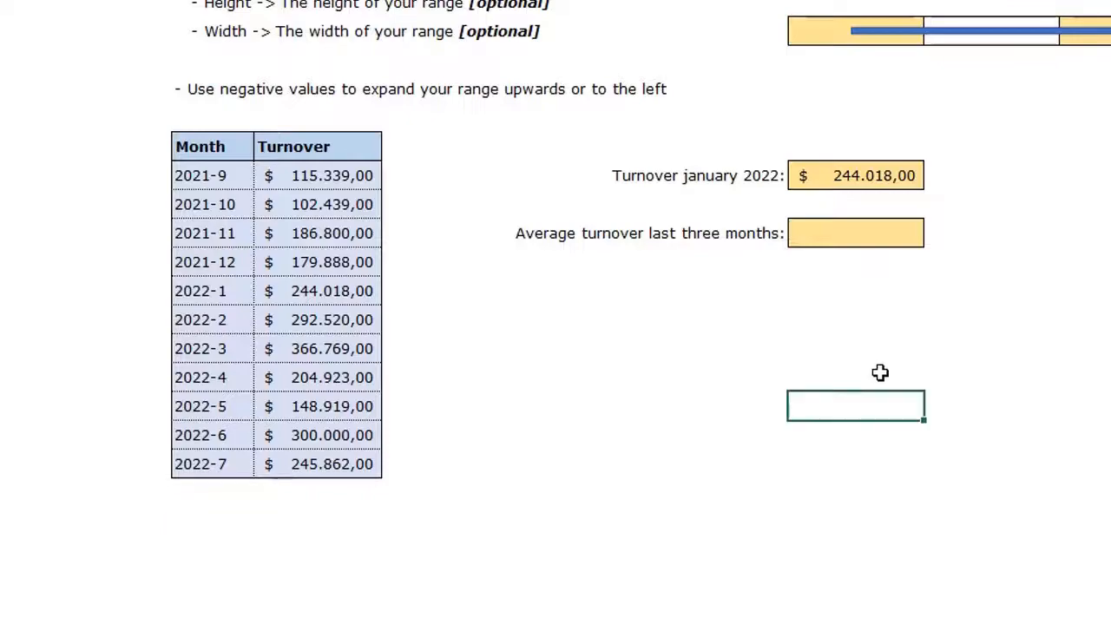
# Enter =COUNTA(C15:C30) in a spare cell below the average, which returns 11 months
pyautogui.write('(')
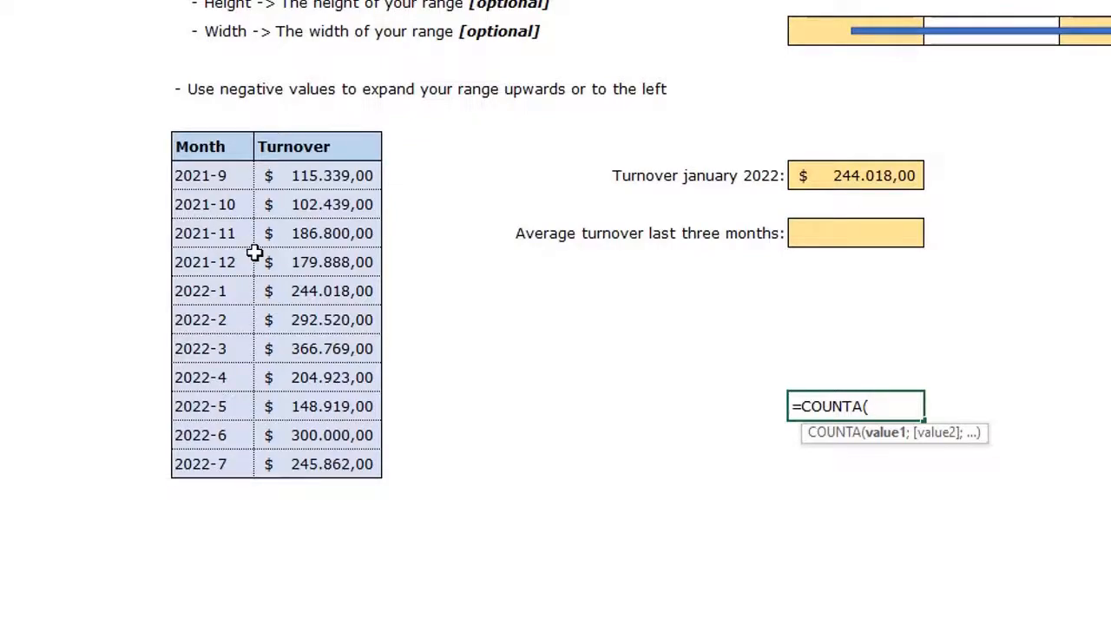
pyautogui.moveTo(223, 177); pyautogui.dragTo(212, 607)
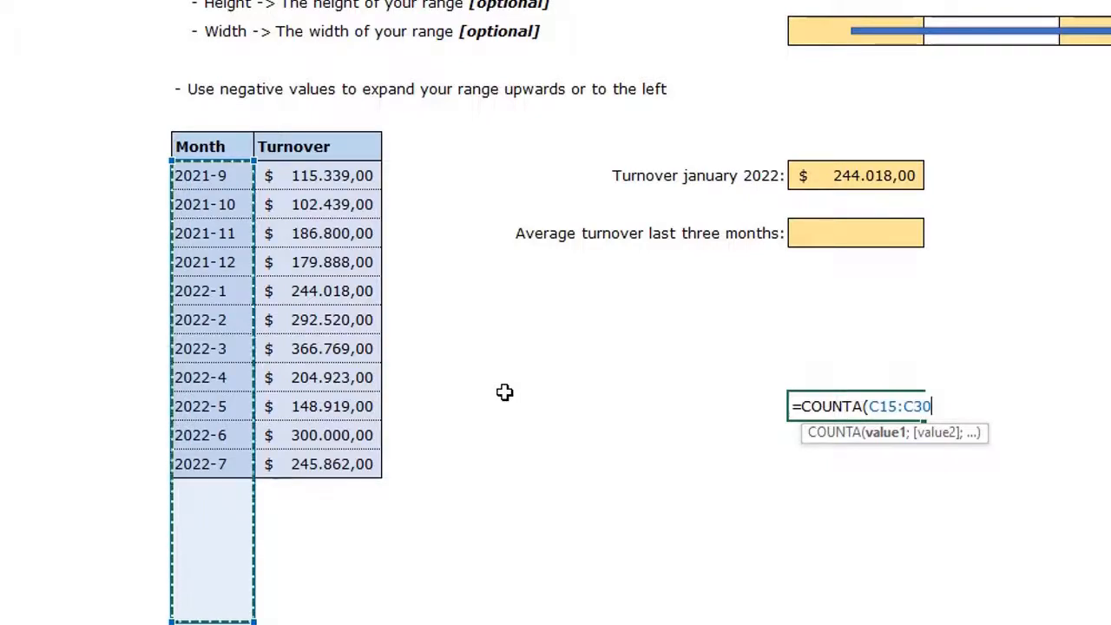
pyautogui.write(')')
pyautogui.press('Return')
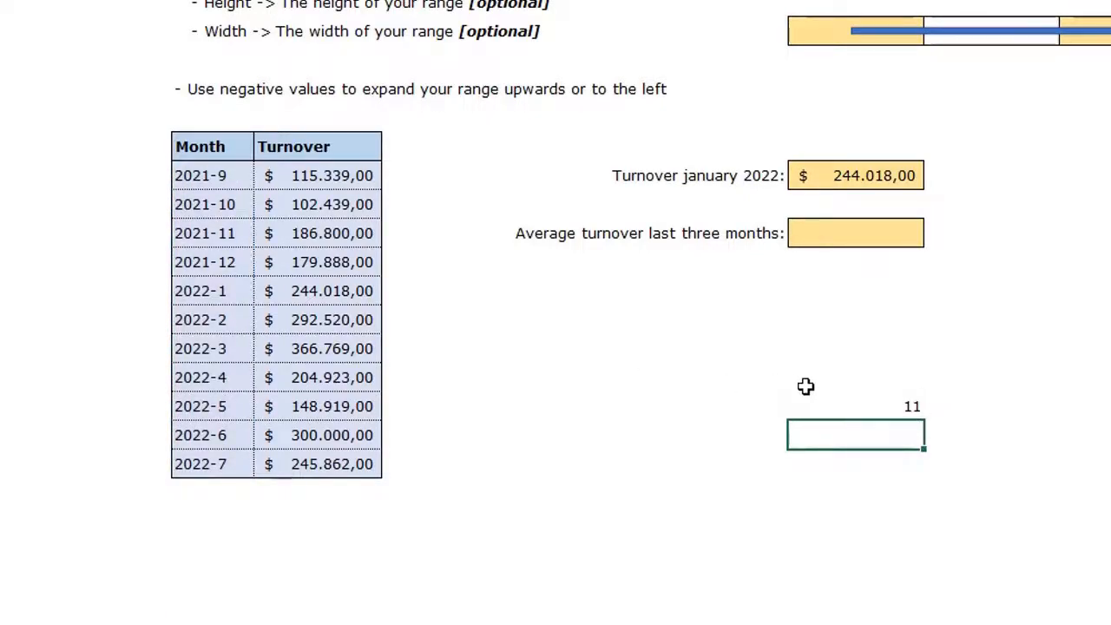
pyautogui.click(890, 405)
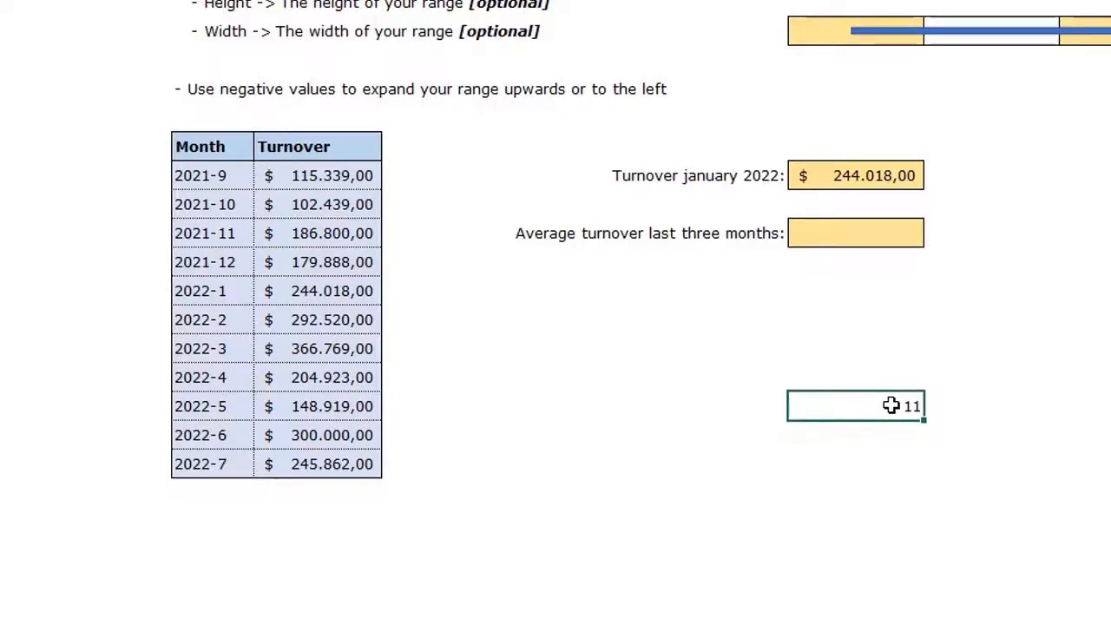
# Begin the average cell's formula as =OFFSET(C14;COUNTA(C15:C30); using the Month header C14 as reference
pyautogui.click(870, 229)
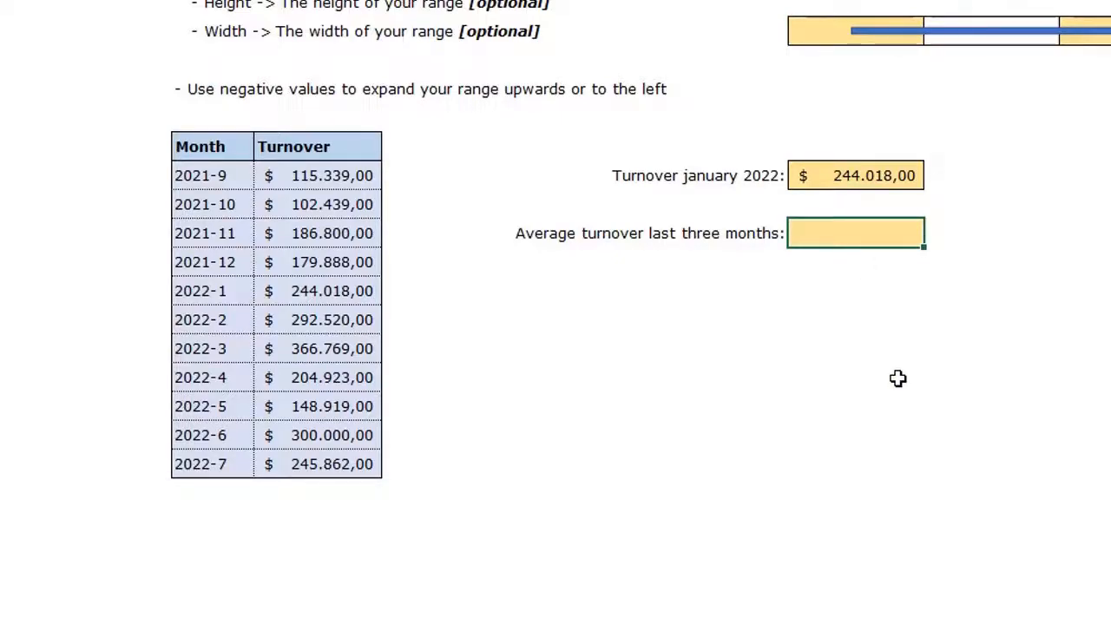
pyautogui.write('=OF')
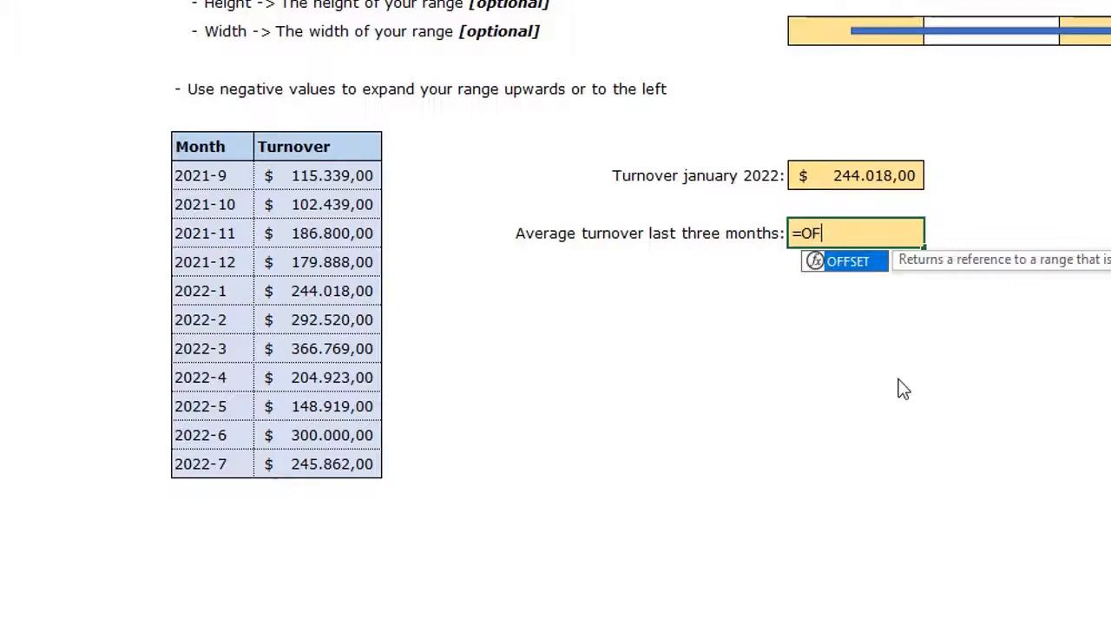
pyautogui.write('FSET(')
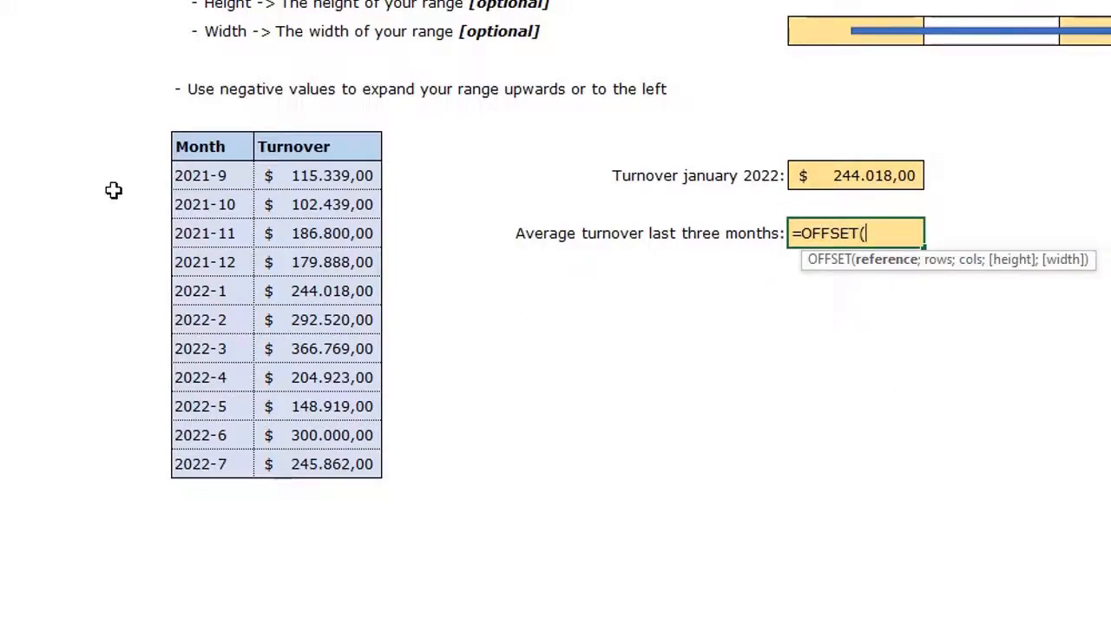
pyautogui.click(214, 146)
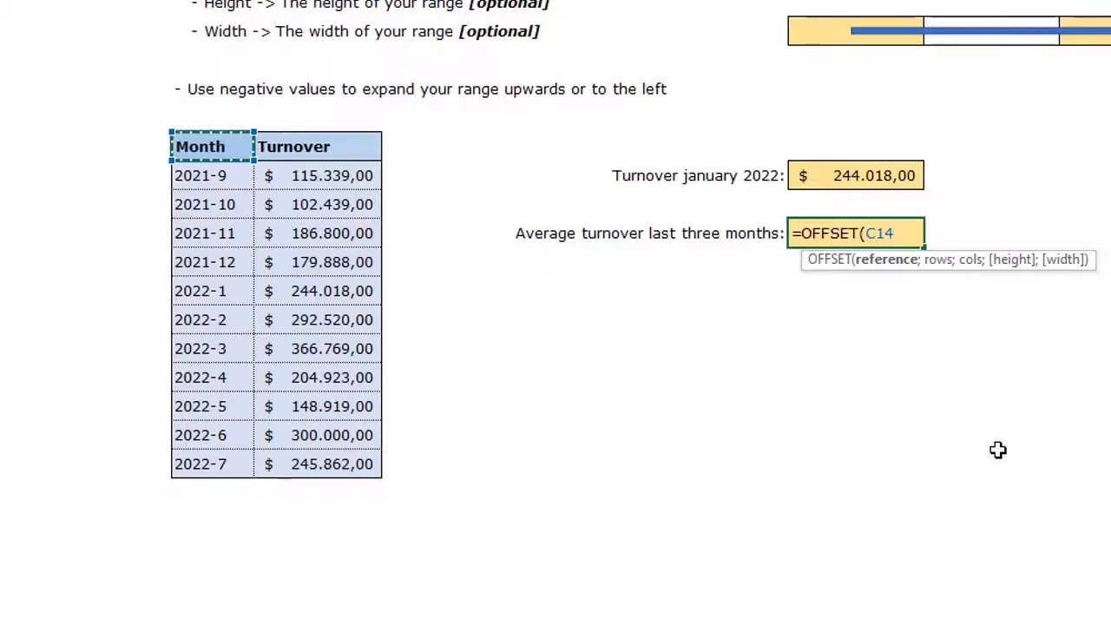
pyautogui.write(';')
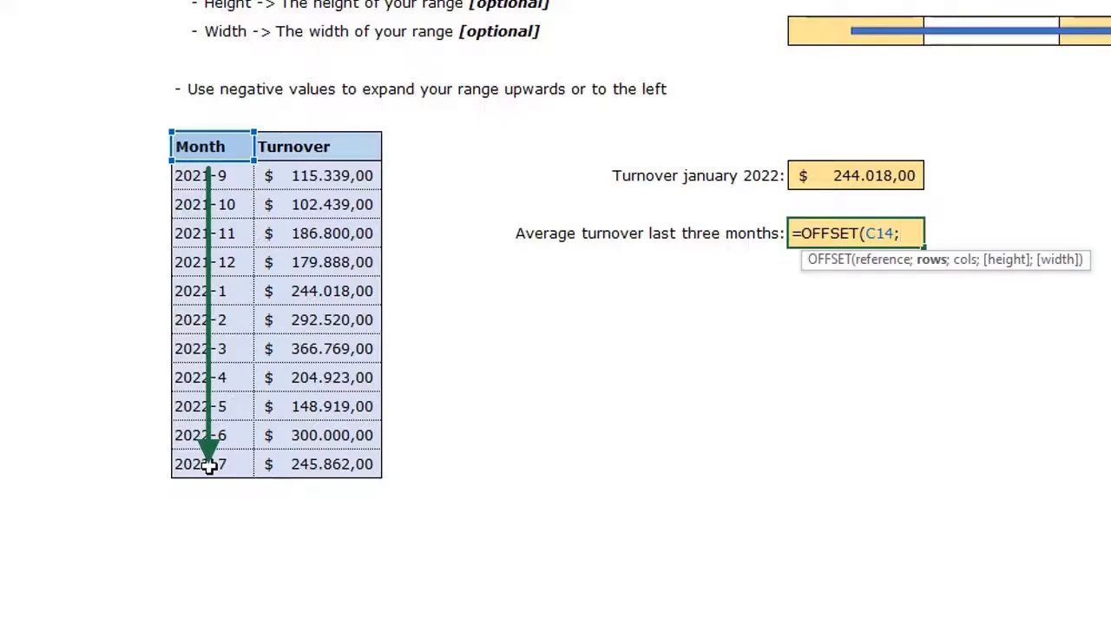
pyautogui.write('COUNT')
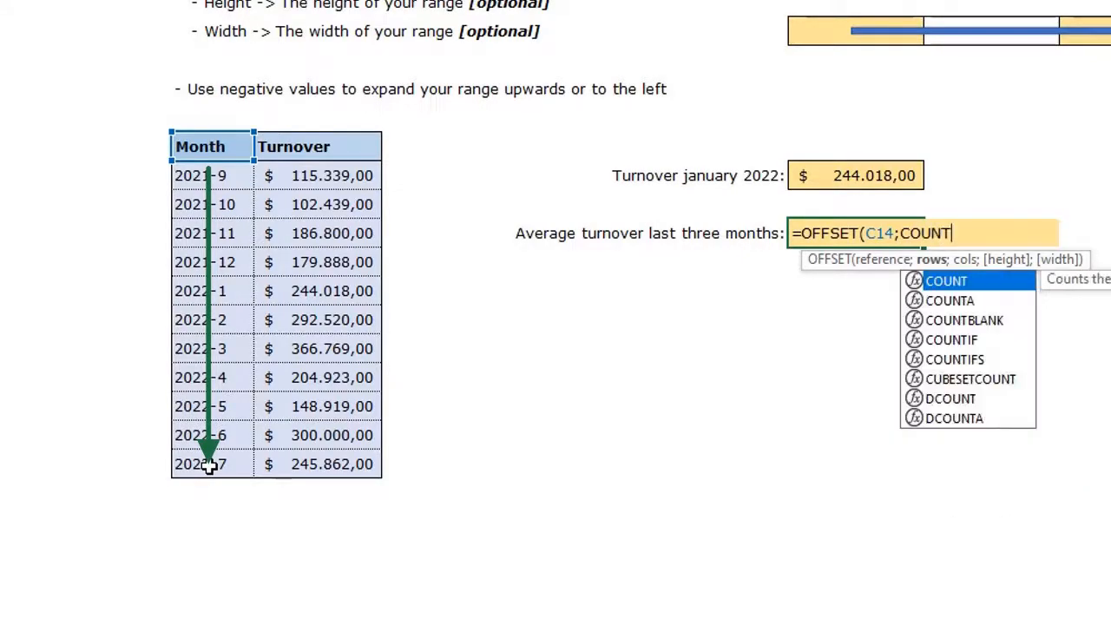
pyautogui.write('A(')
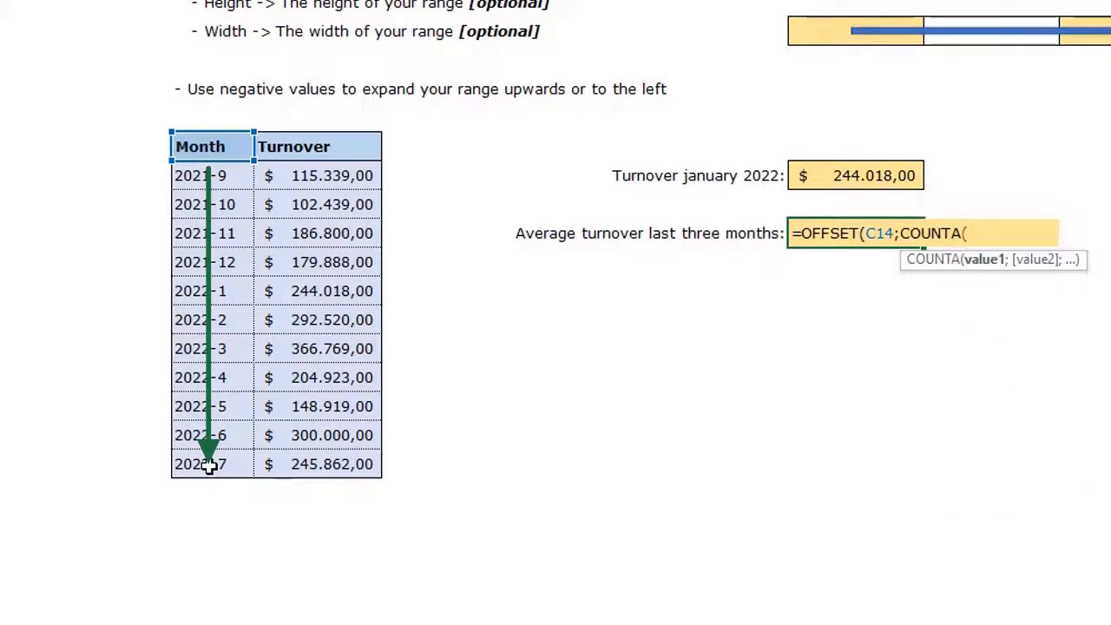
pyautogui.click(215, 178)
pyautogui.moveTo(215, 227); pyautogui.dragTo(213, 596)
pyautogui.write(')')
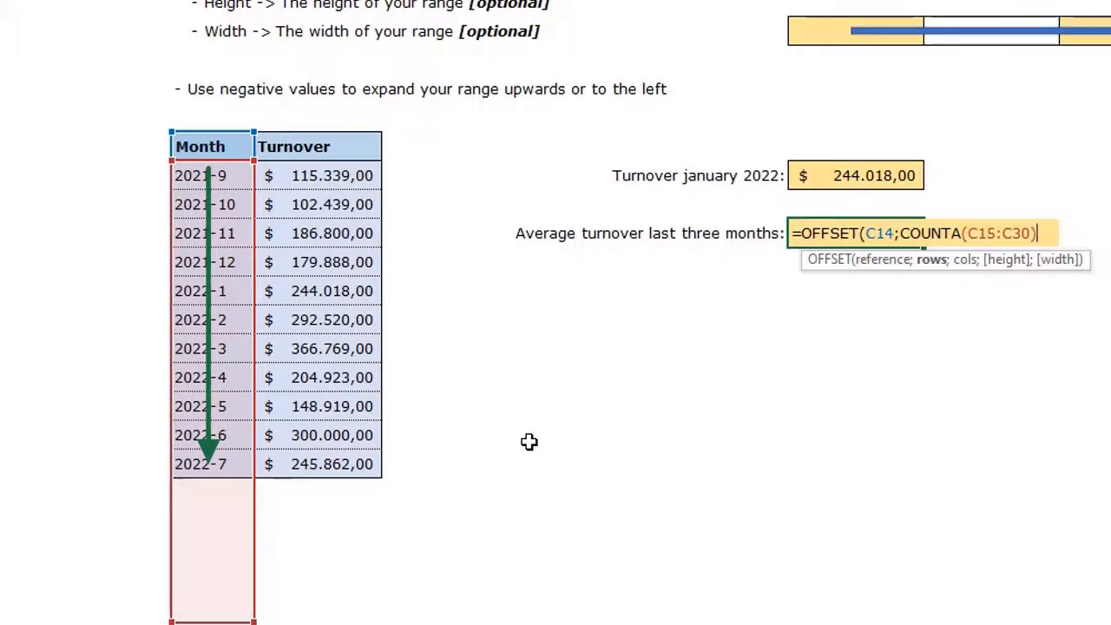
pyautogui.write(';1')
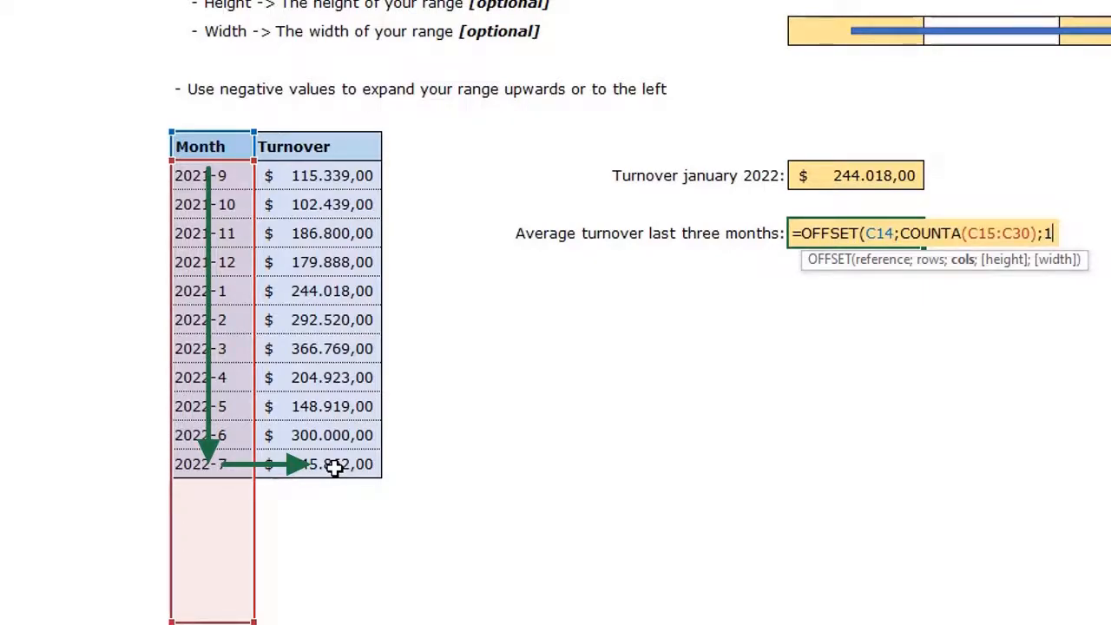
# Complete =OFFSET(C14;COUNTA(C15:C30);1;-3;1) so it spills the last three turnovers
pyautogui.write(';-3')
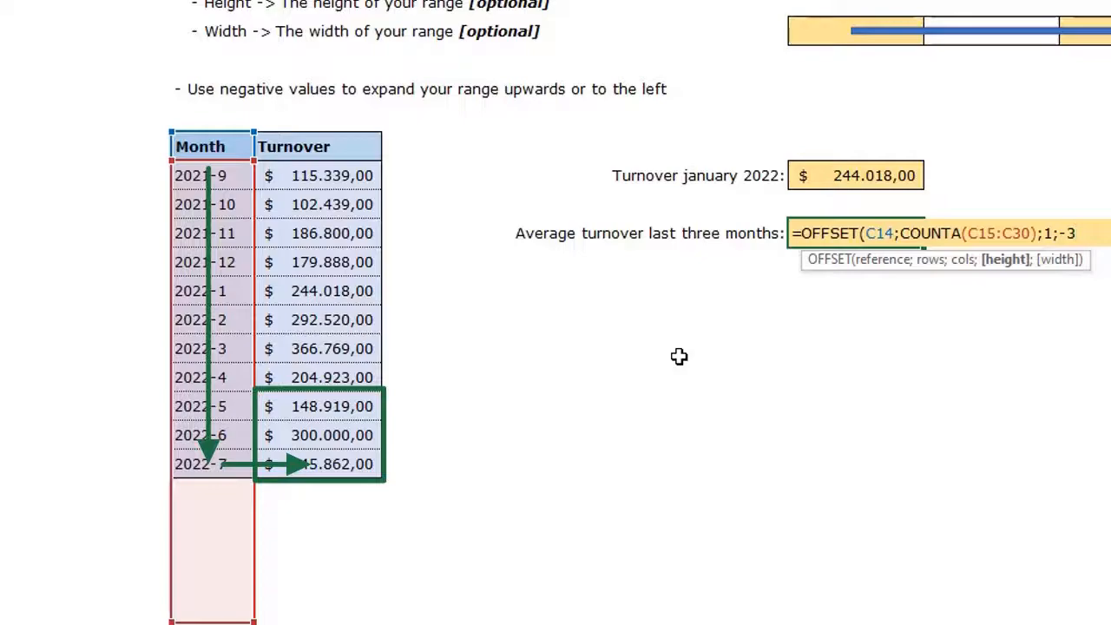
pyautogui.write(';')
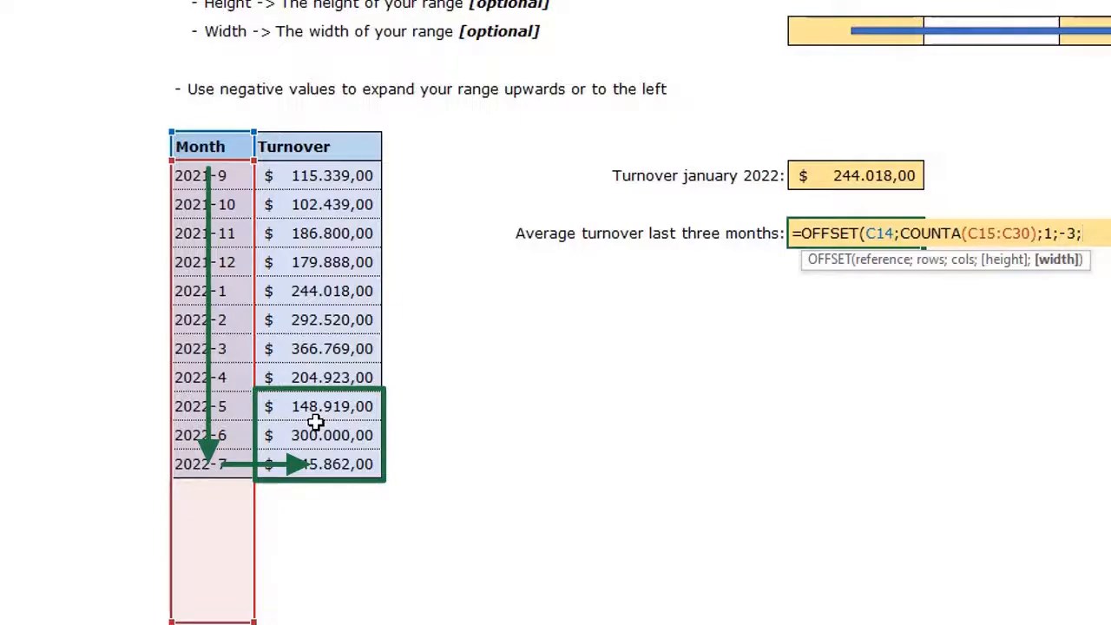
pyautogui.write('1)')
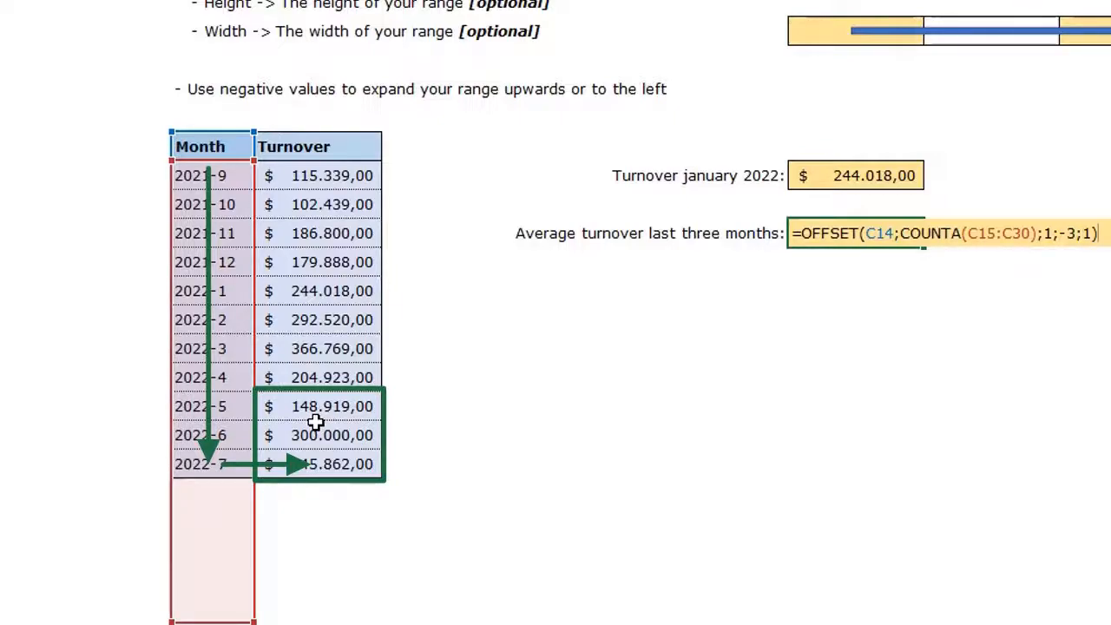
pyautogui.press('Return')
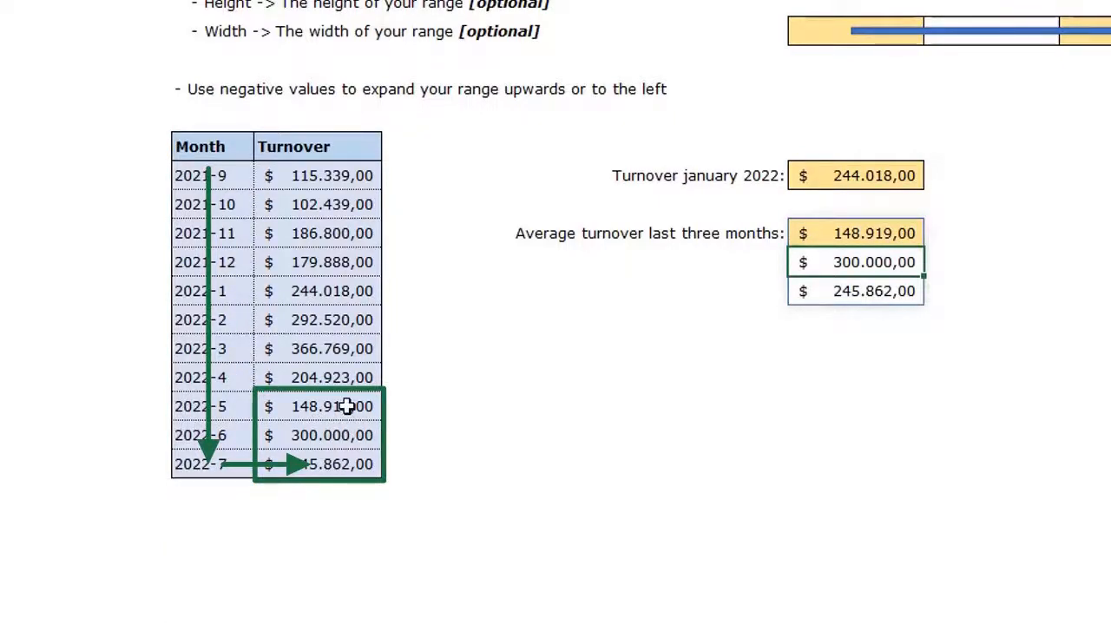
# Compare the three spilled values (148.919,00, 300.000,00, 245.862,00) with the latest table turnovers
pyautogui.moveTo(347, 406); pyautogui.dragTo(335, 464)
pyautogui.click(844, 233)
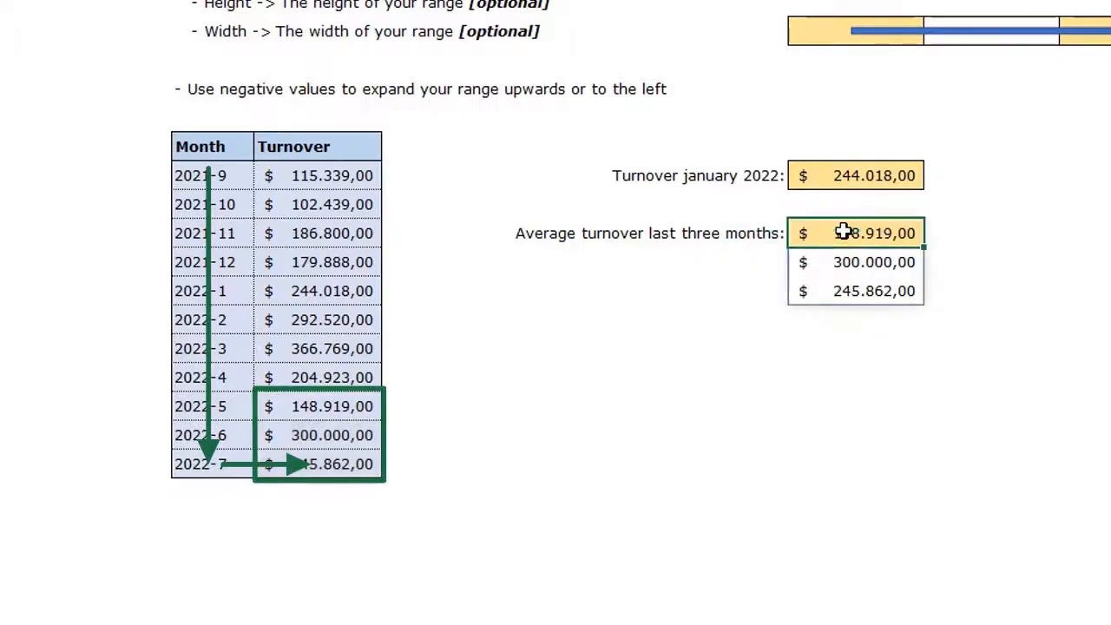
pyautogui.moveTo(843, 233); pyautogui.dragTo(843, 285)
pyautogui.click(835, 366)
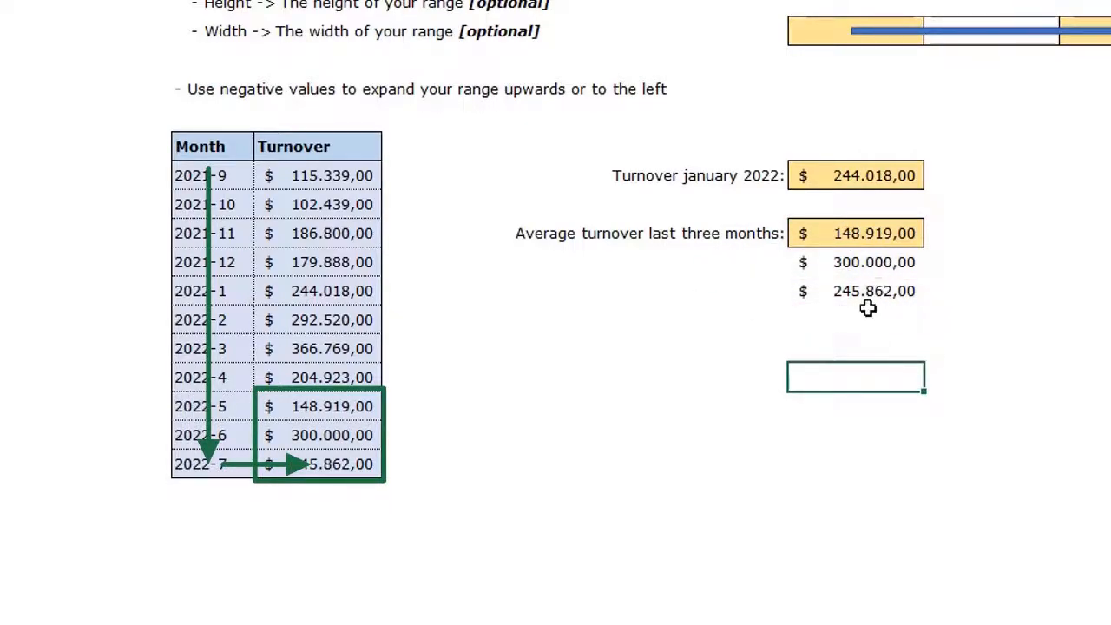
pyautogui.click(867, 232)
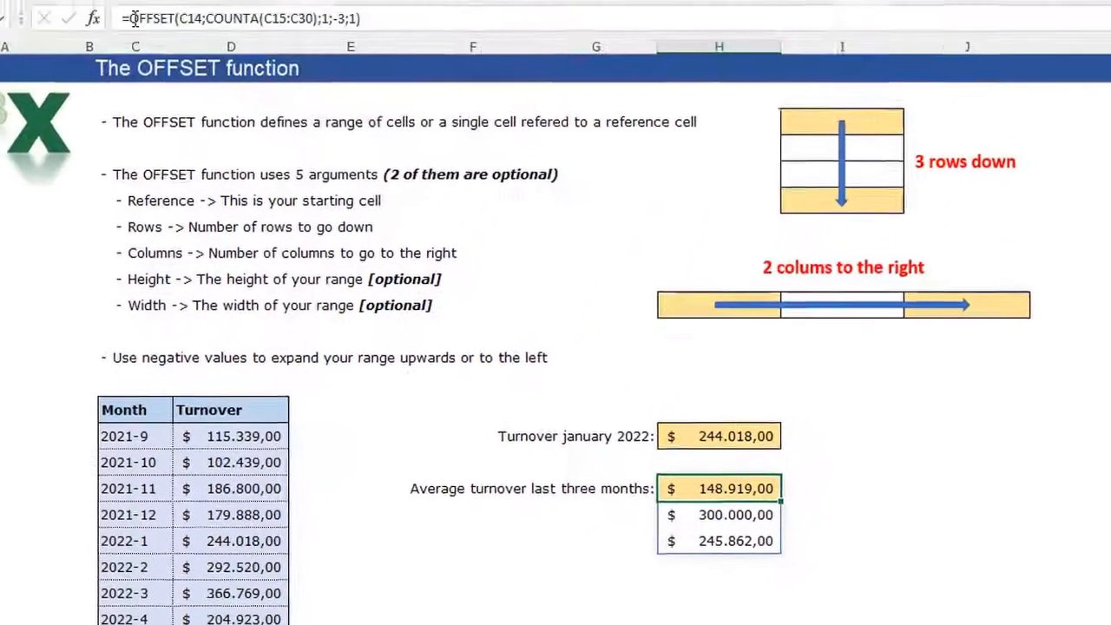
# Wrap the OFFSET formula in AVERAGE so the cell shows $ 231.593,67
pyautogui.click(135, 17)
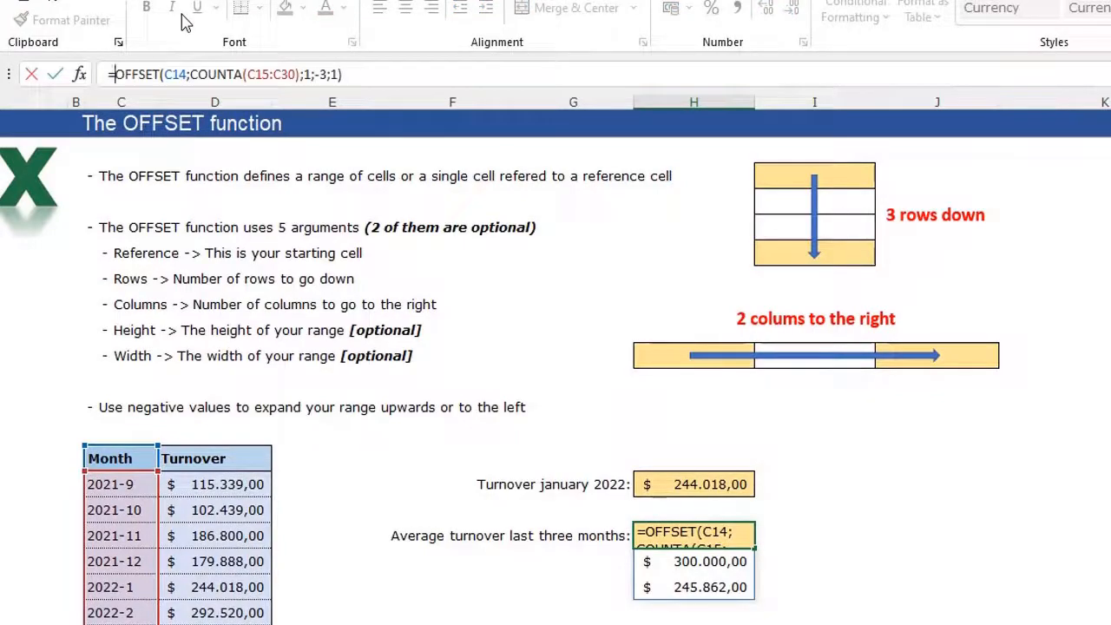
pyautogui.write('AVERAG')
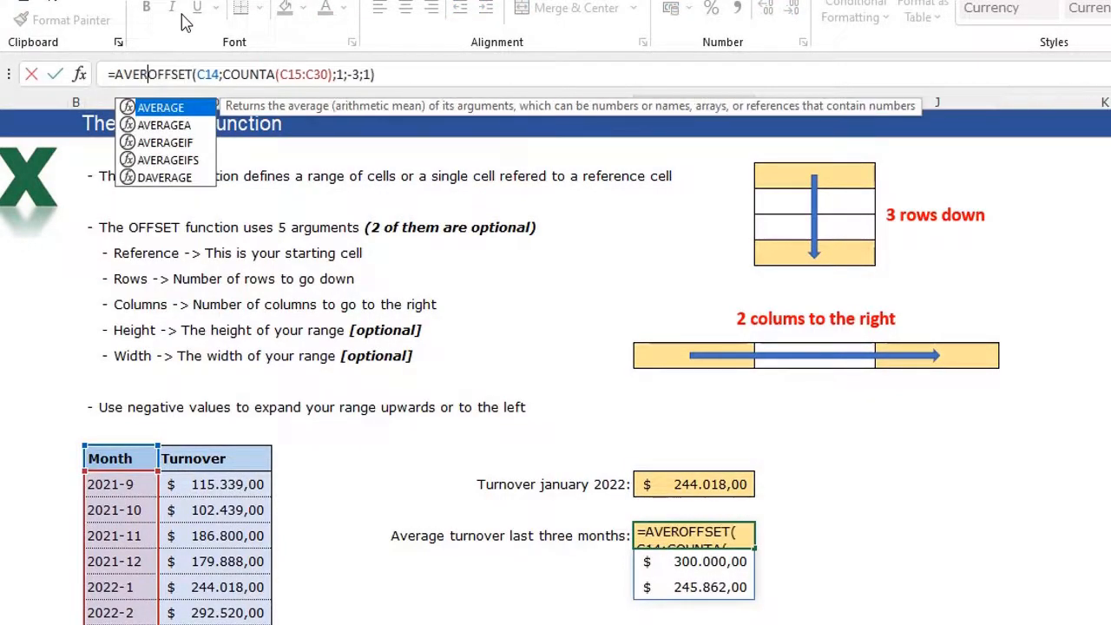
pyautogui.write('E')
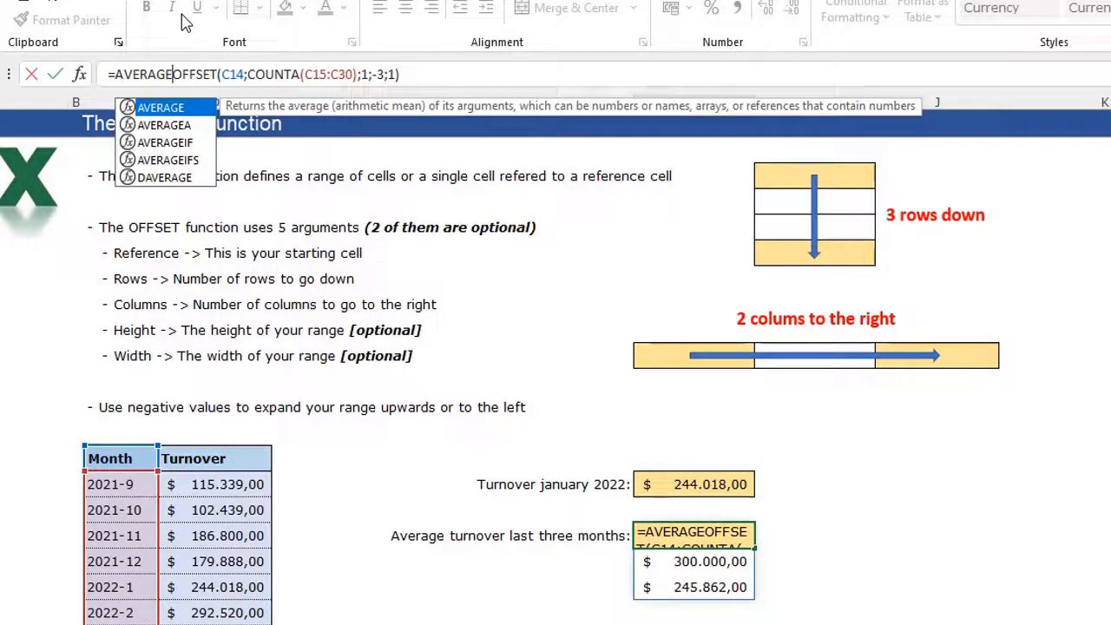
pyautogui.write('(')
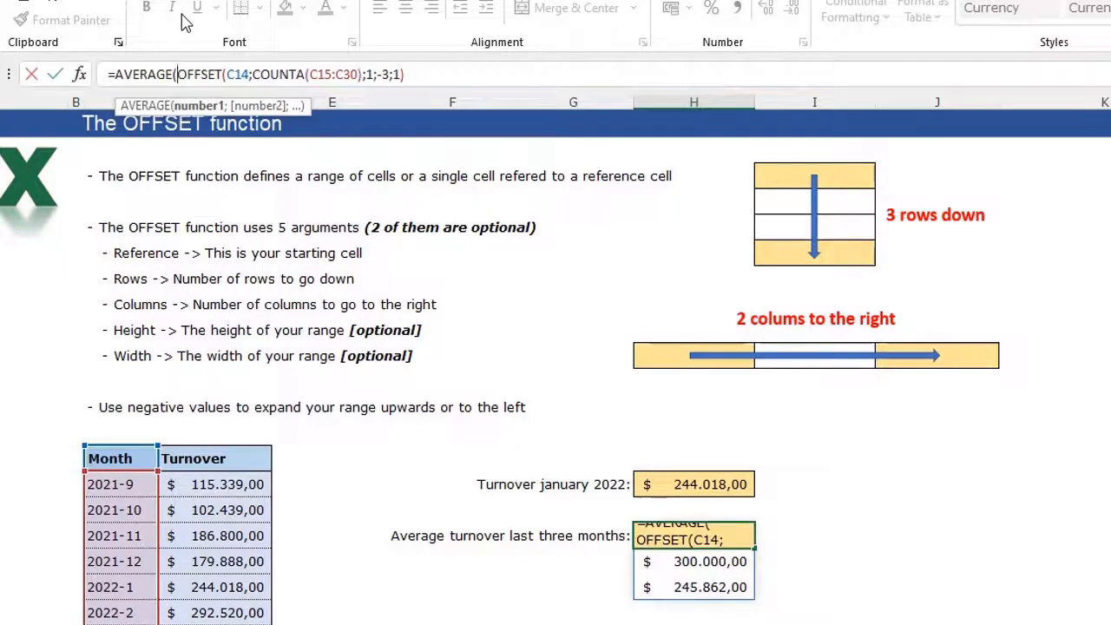
pyautogui.click(463, 73)
pyautogui.write(')')
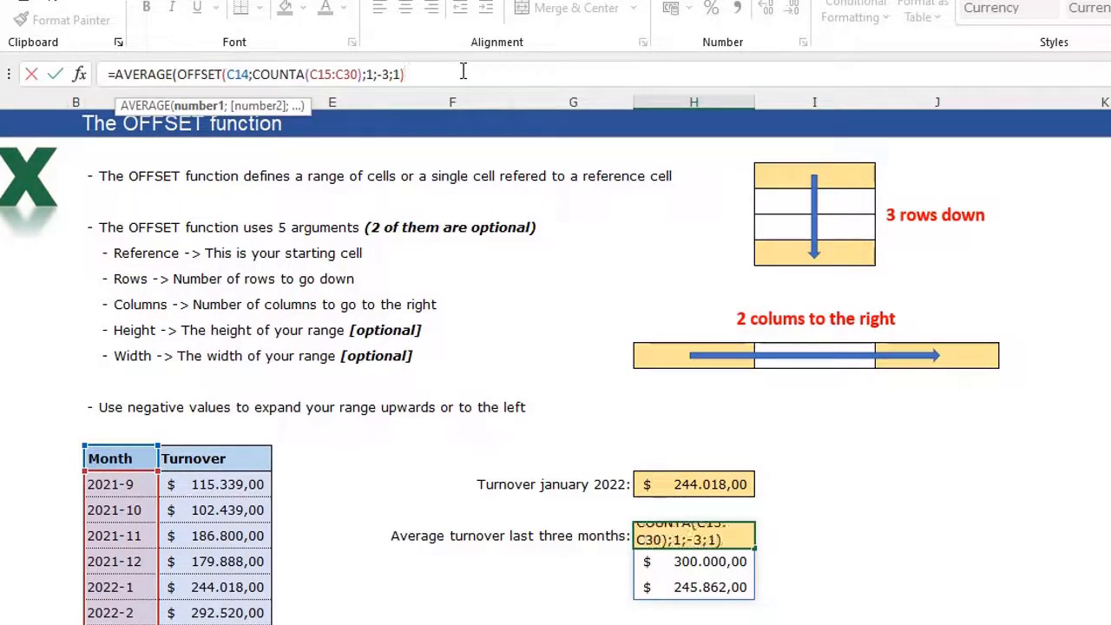
pyautogui.write(')')
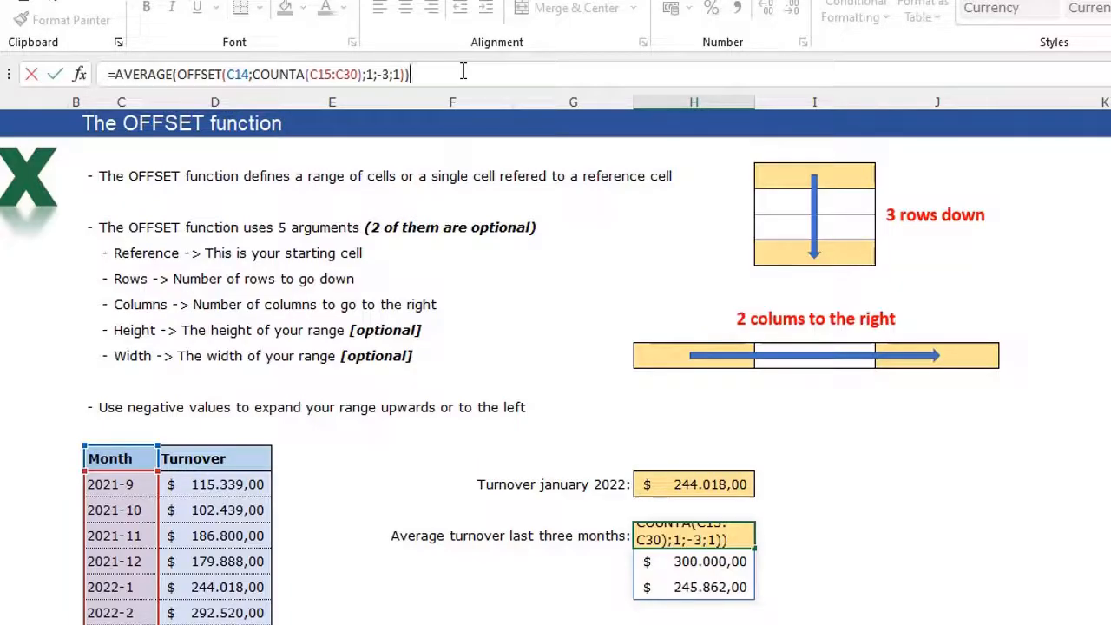
pyautogui.press('Return')
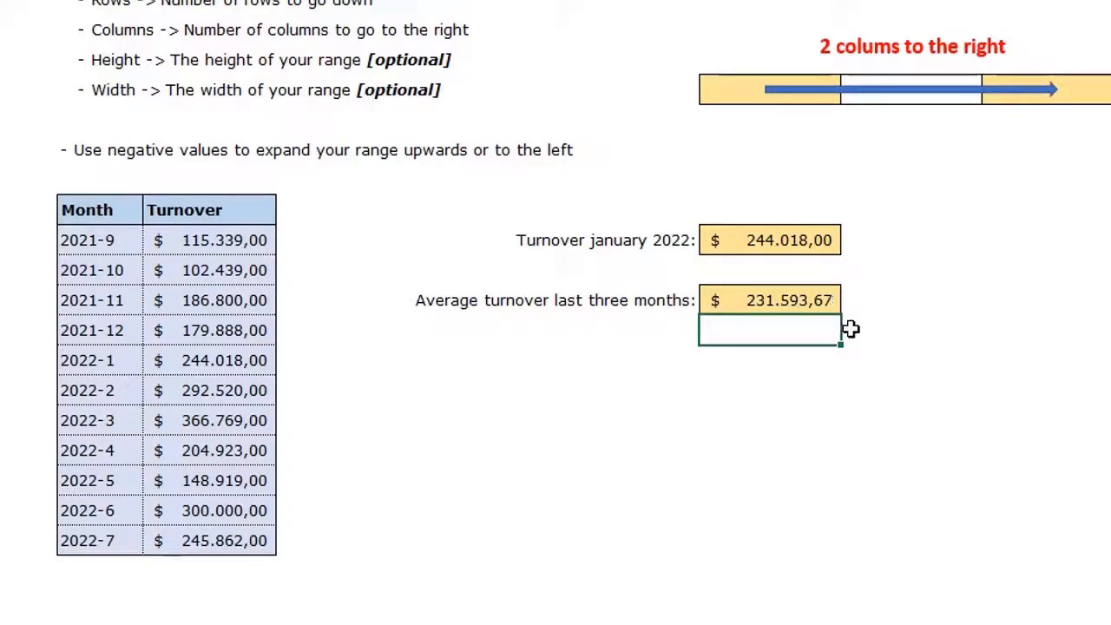
# Check the status-bar average of the 2022-5 to 2022-7 turnovers against the result cell
pyautogui.moveTo(214, 477); pyautogui.dragTo(217, 540)
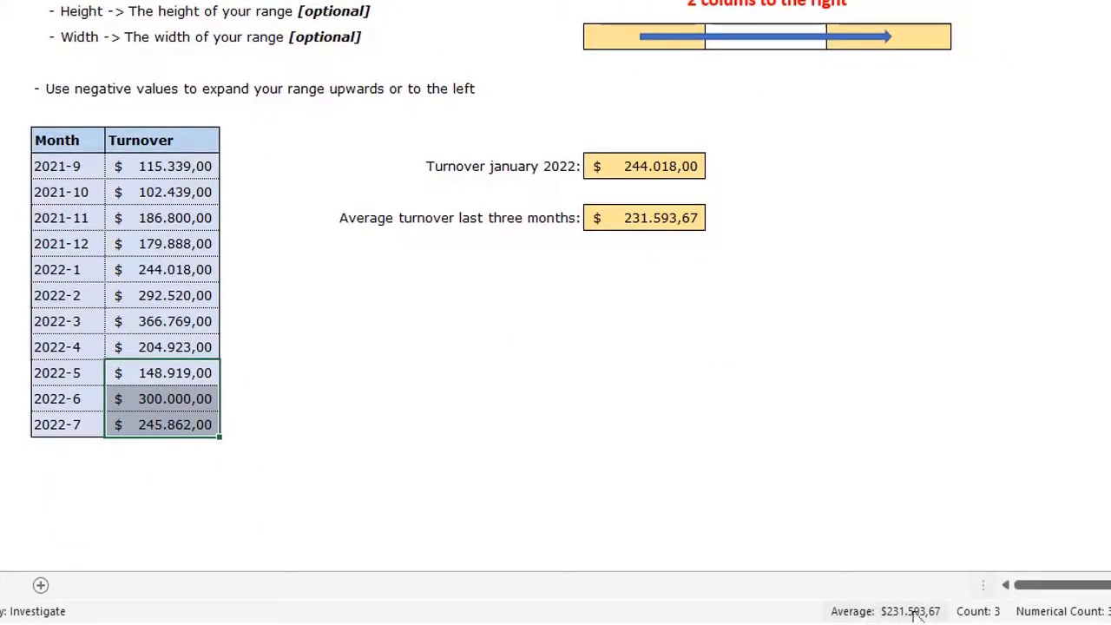
pyautogui.click(918, 613)
pyautogui.click(651, 218)
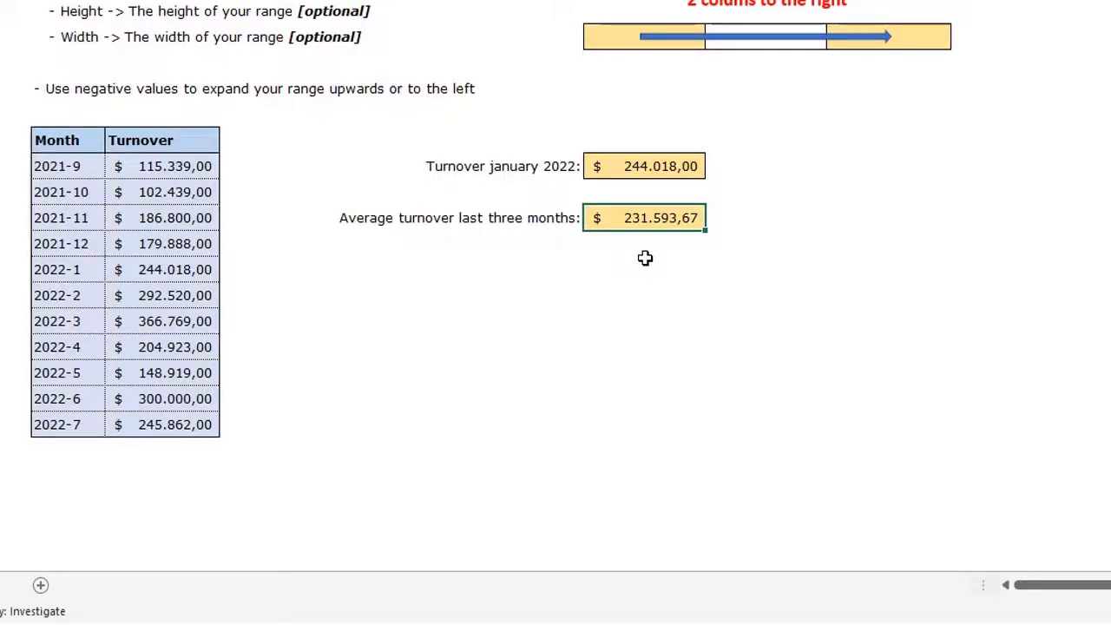
# Add month 2022-8 with turnover 368100 in the row below 2022-7
pyautogui.click(67, 445)
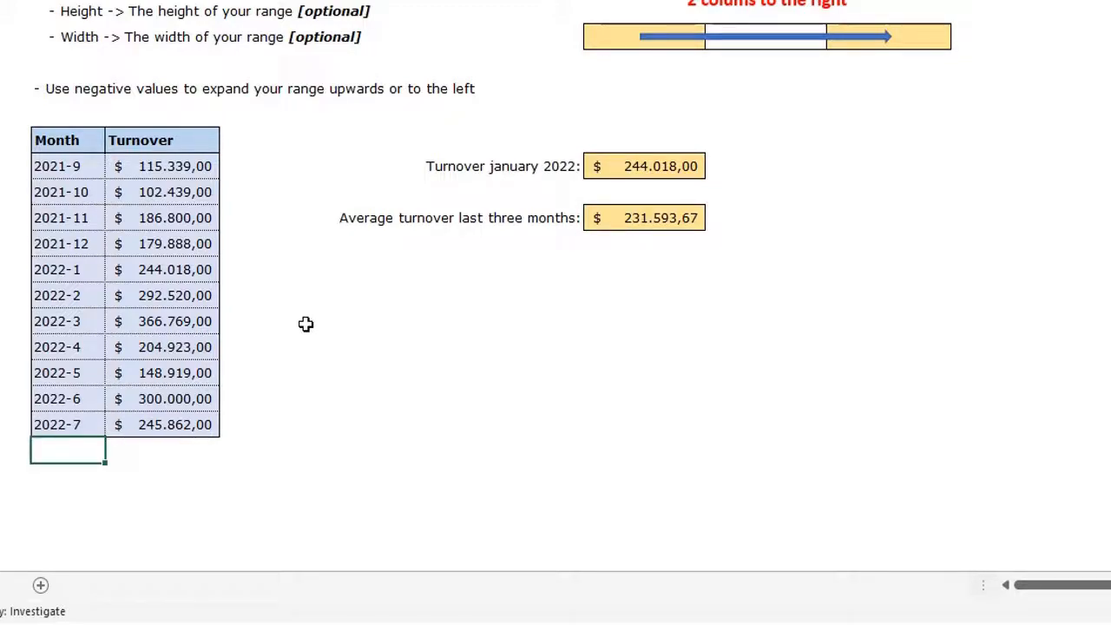
pyautogui.write('2022-8')
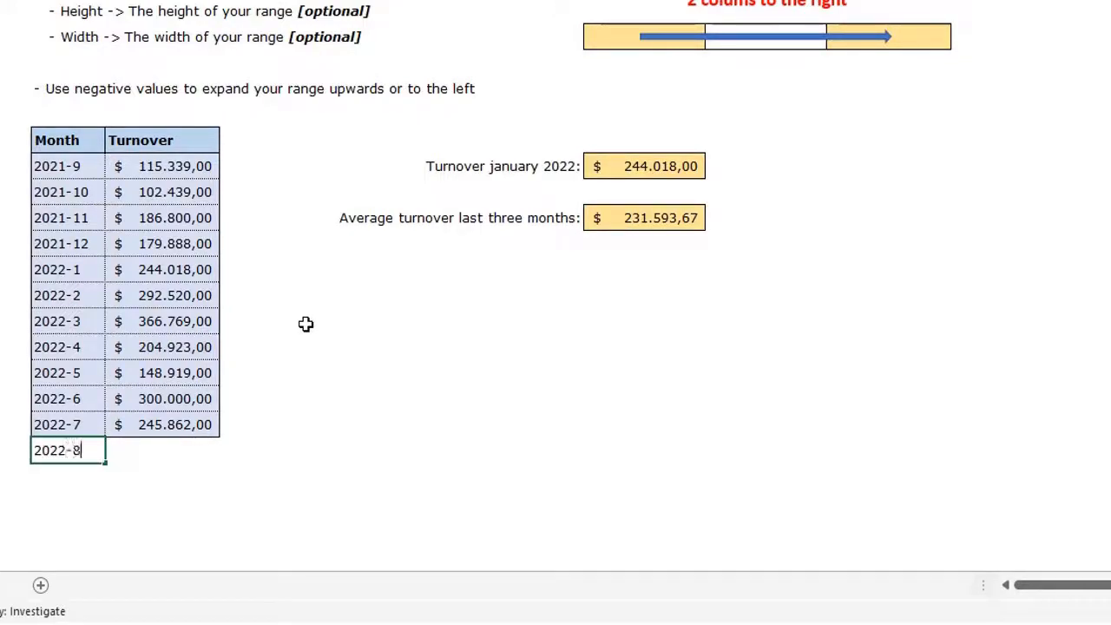
pyautogui.press('Tab')
pyautogui.write('36')
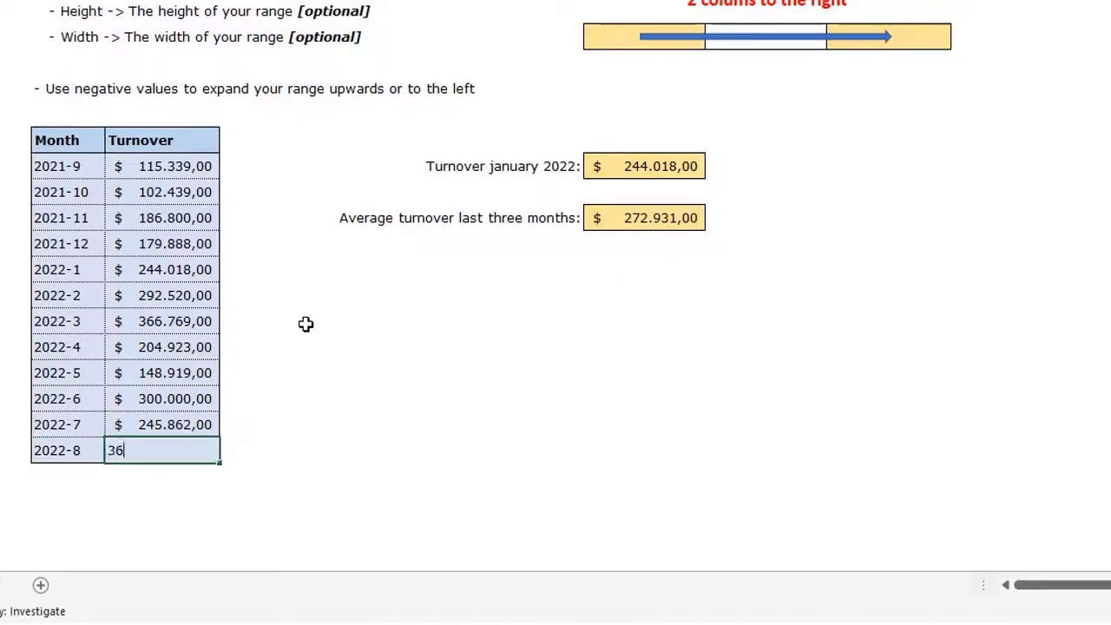
pyautogui.write('8100')
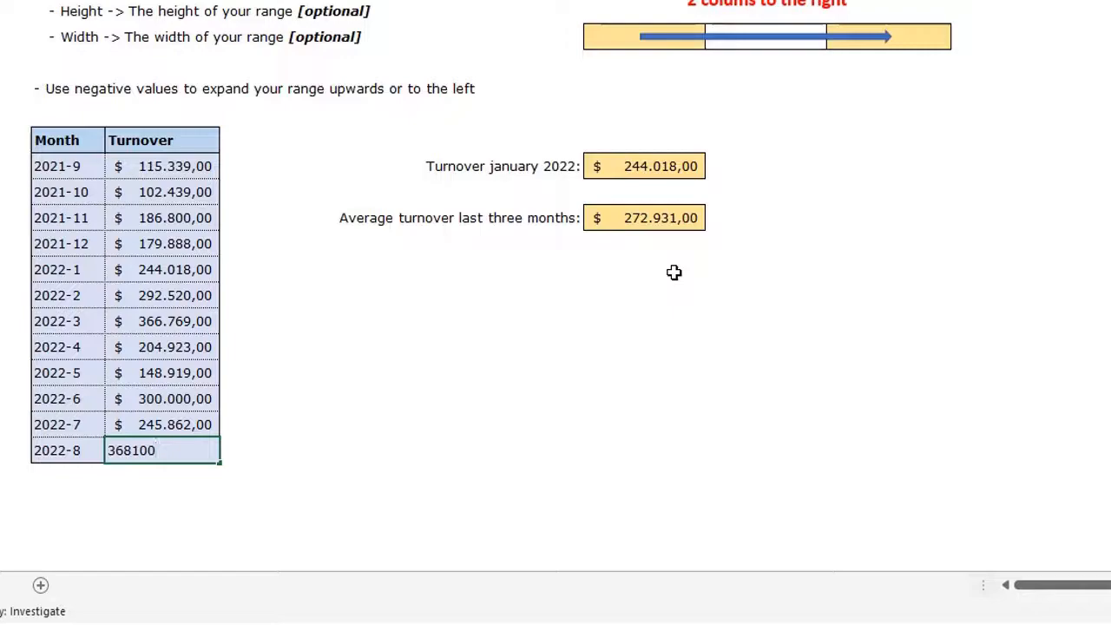
pyautogui.press('Return')
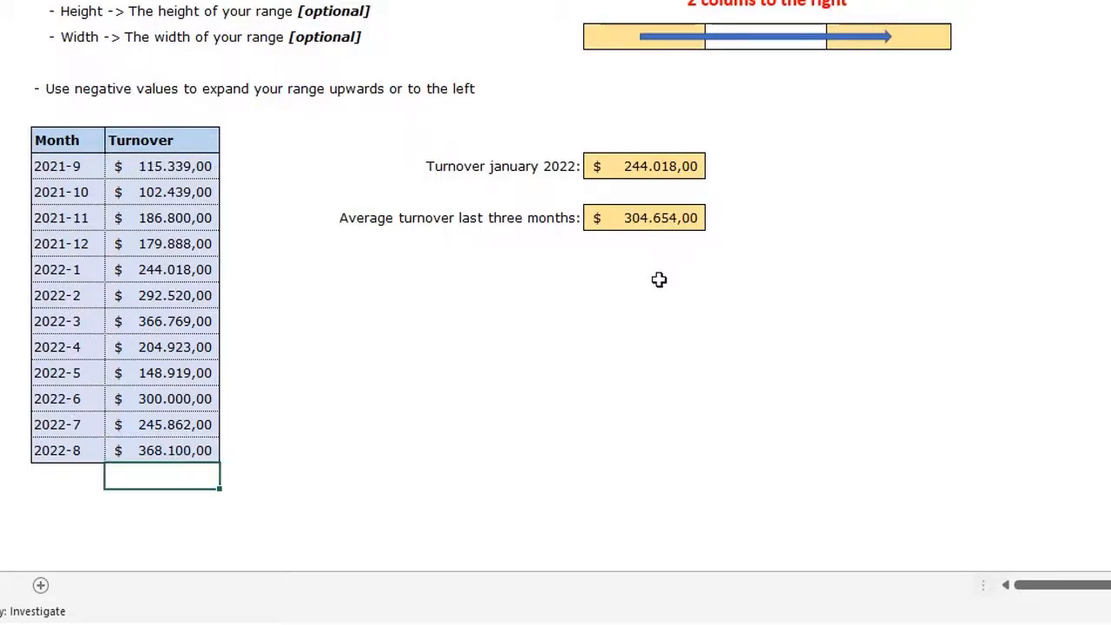
# Verify the 2022-6 to 2022-8 average matches the updated $ 304.654,00 result
pyautogui.click(198, 400)
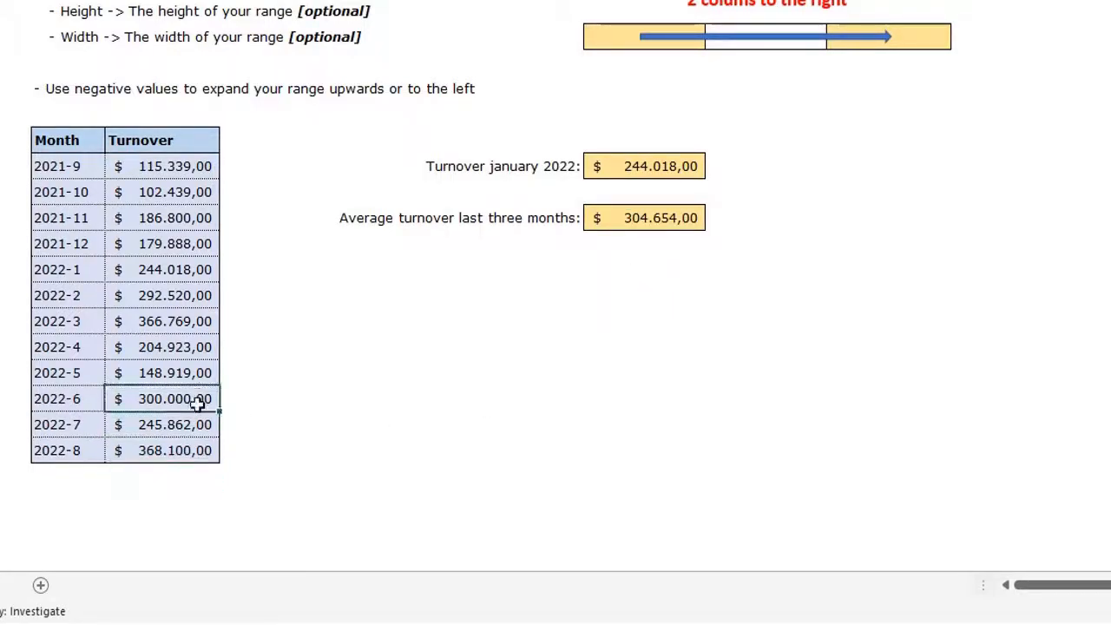
pyautogui.moveTo(198, 401); pyautogui.dragTo(199, 449)
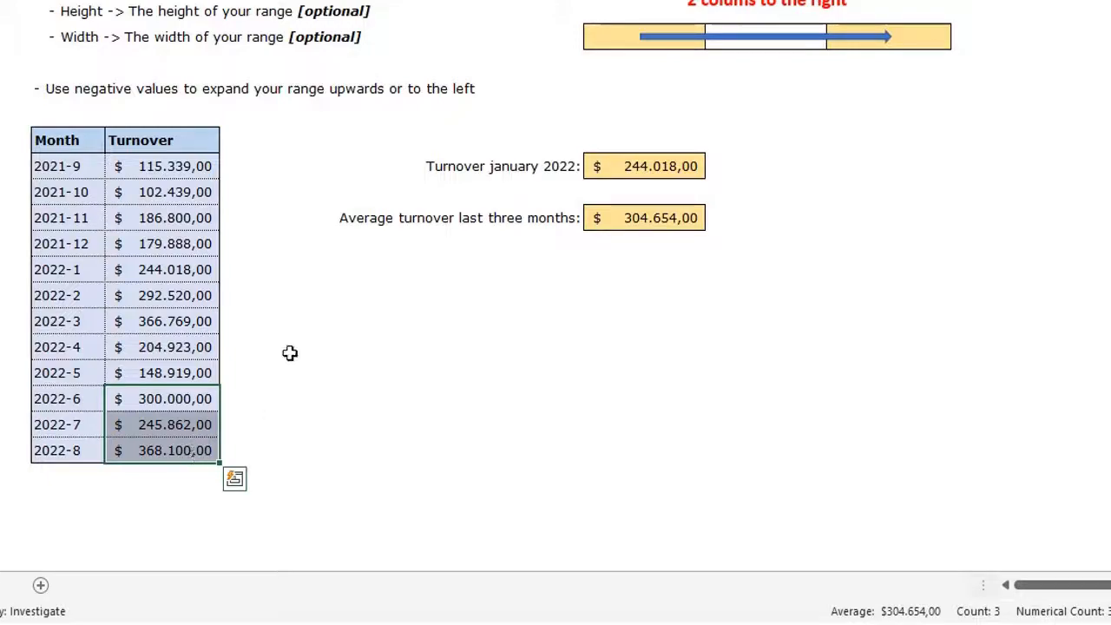
pyautogui.click(640, 251)
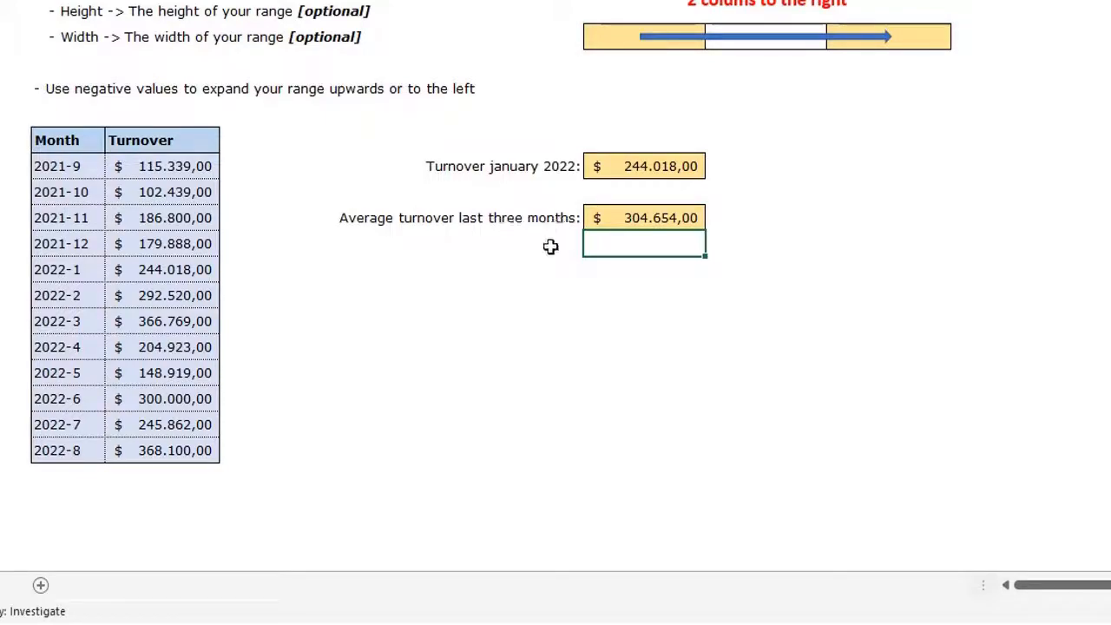
pyautogui.click(657, 217)
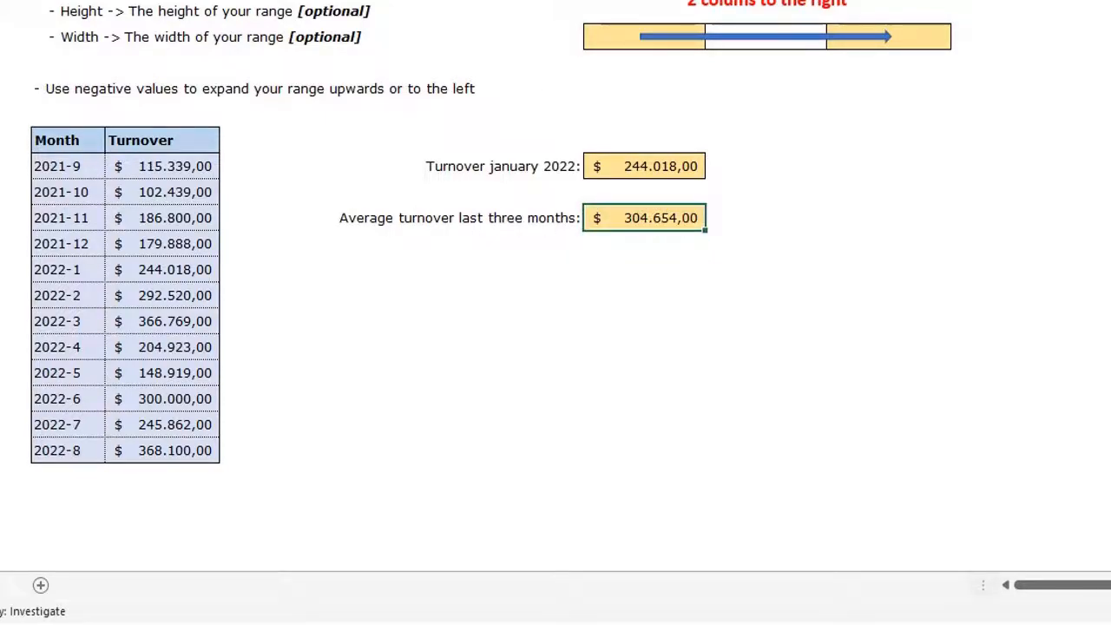